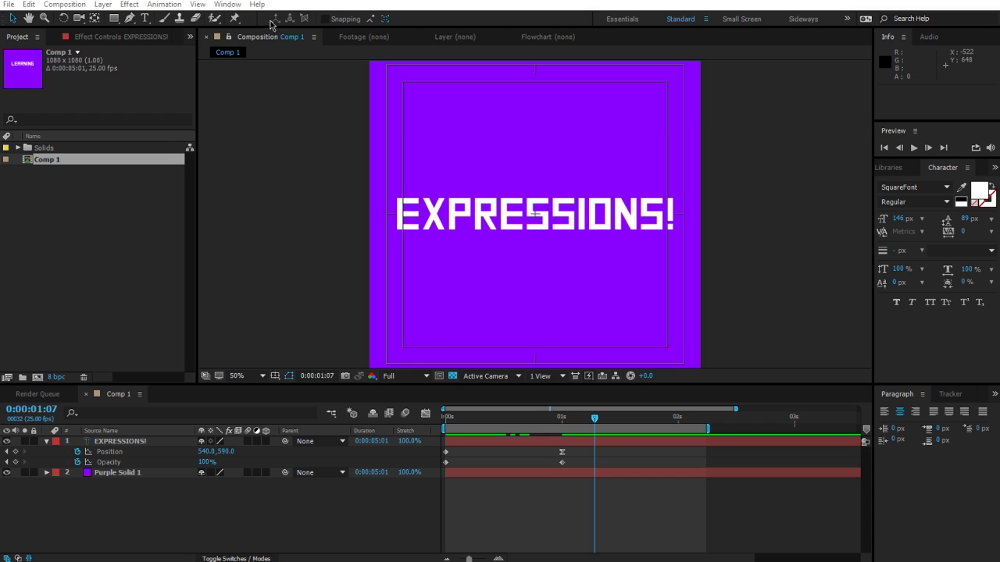
key("space")
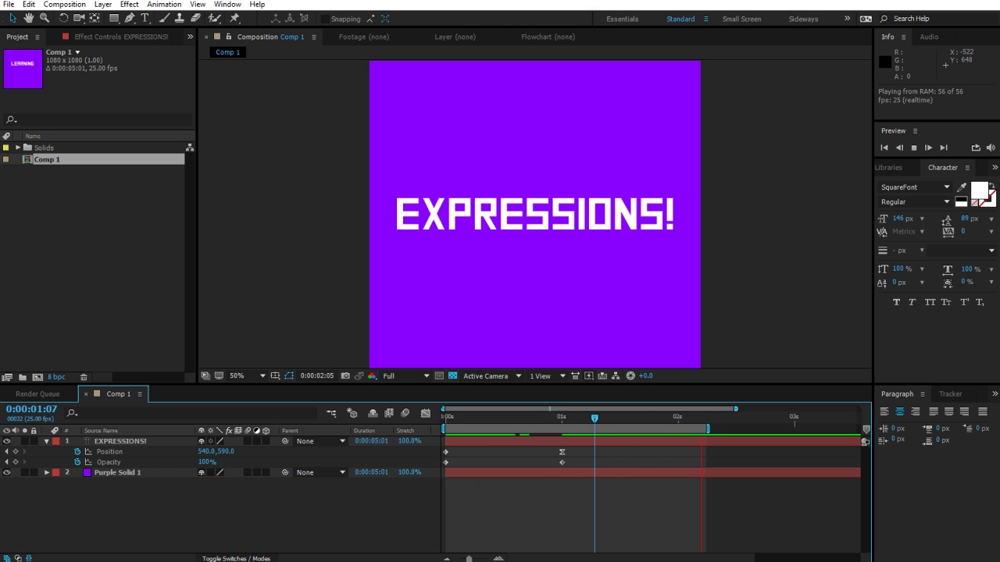
key("space")
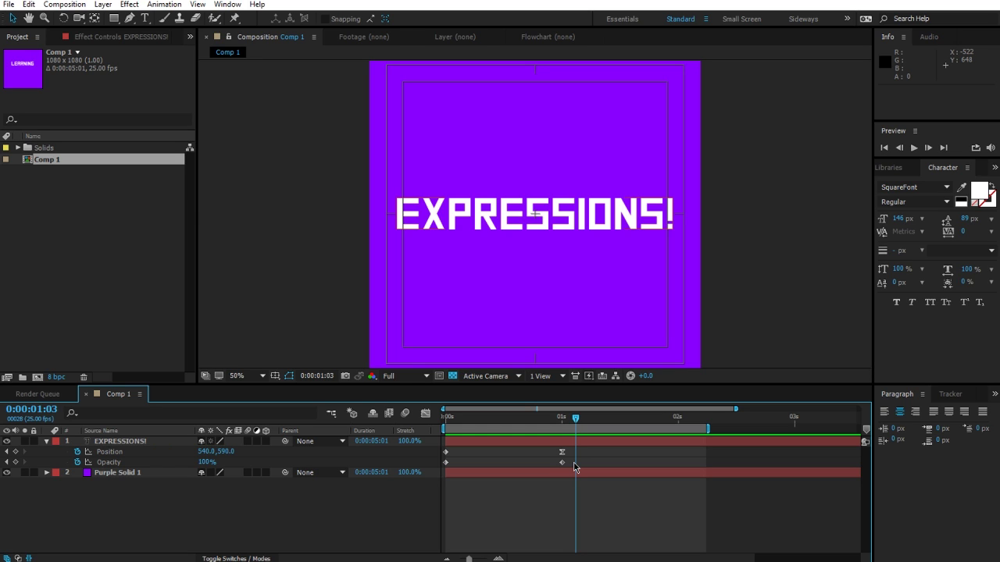
- Show only the EXPRESSIONS! layer's Opacity and scrub to confirm it fades from 0% to 100% by one second
left_click(117, 441)
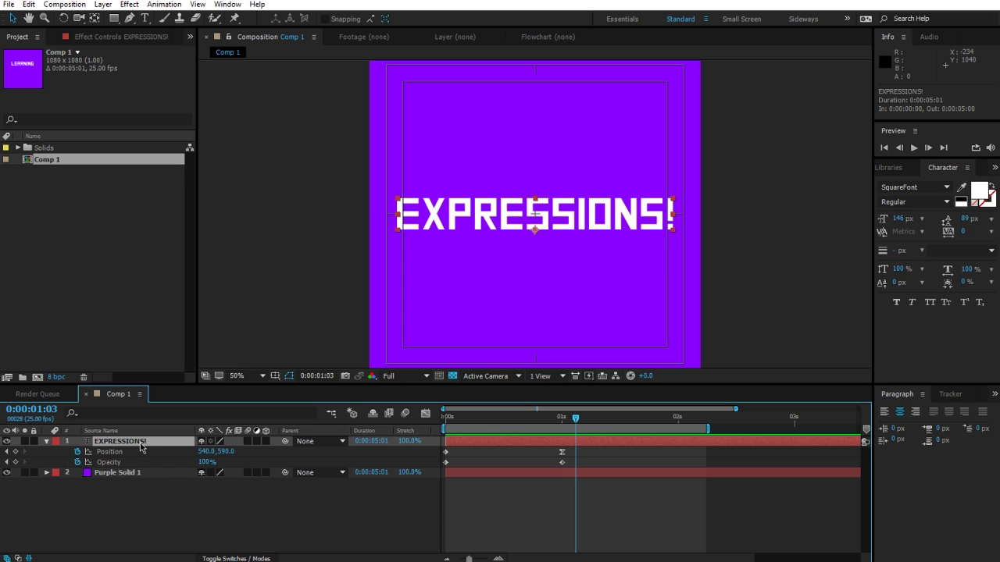
key("u")
key("t")
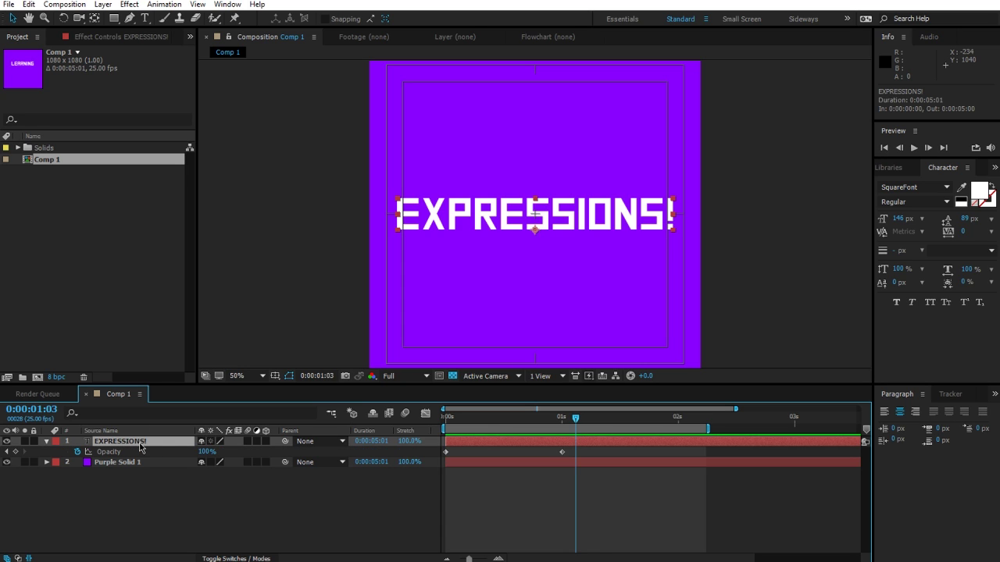
left_click_drag(576, 419, 422, 429)
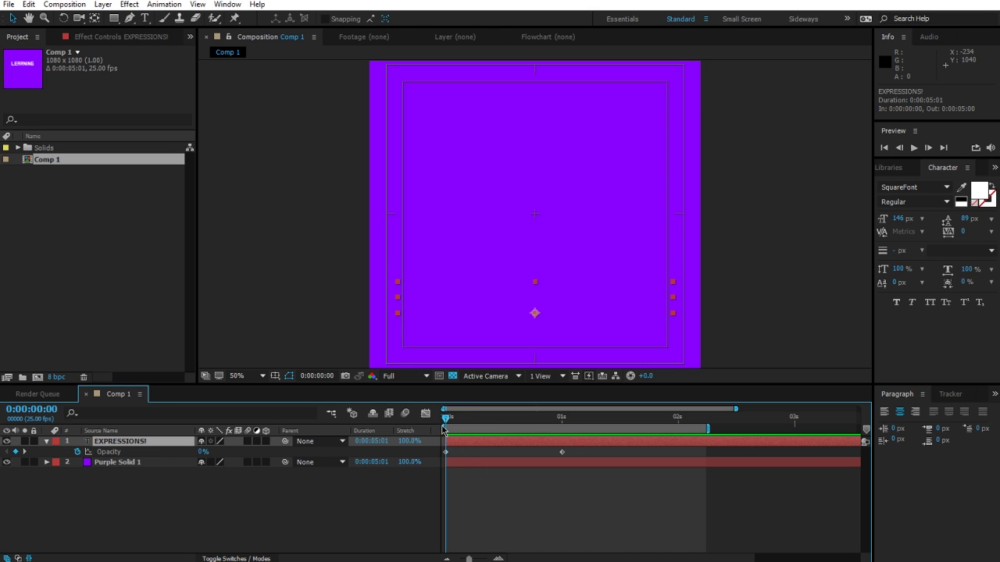
left_click_drag(444, 429, 590, 432)
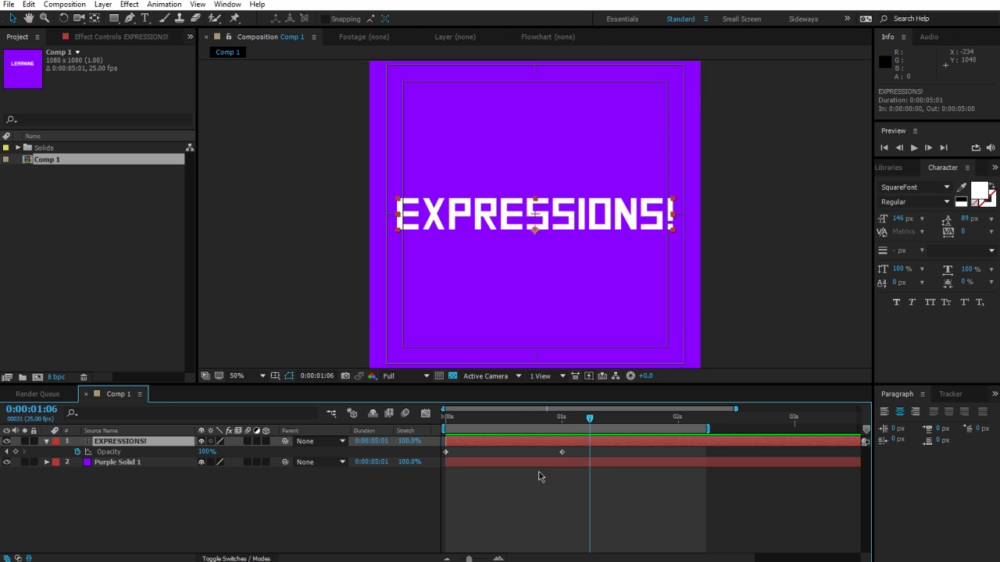
left_click(535, 478)
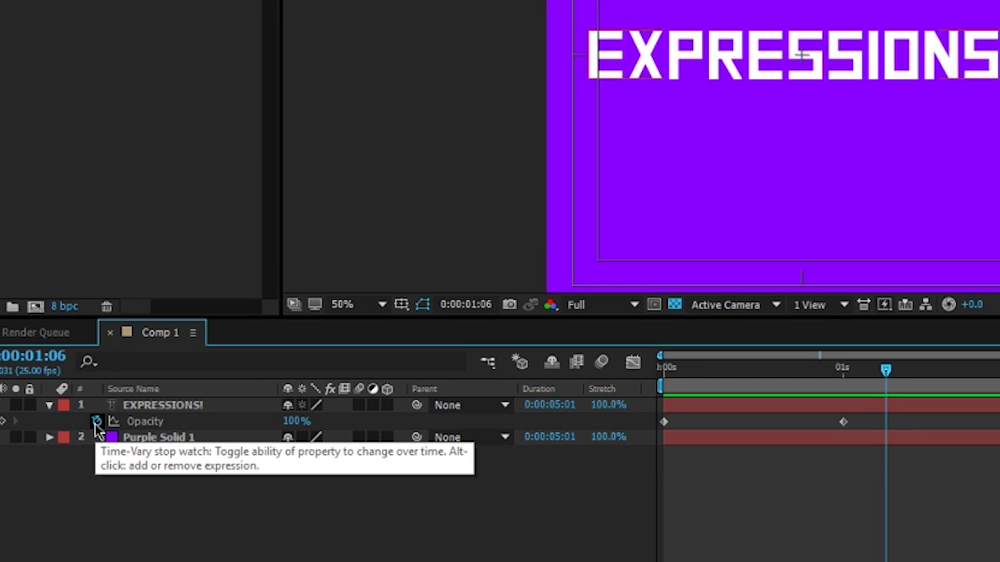
- Add the default transform.opacity expression to the text layer's keyframed Opacity
left_click(77, 452, "alt")
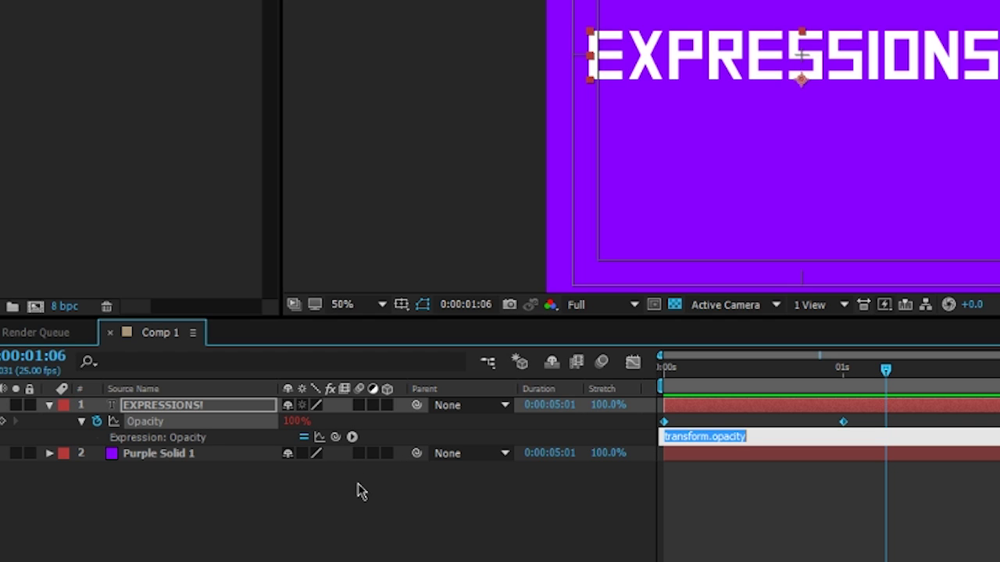
left_click(309, 516)
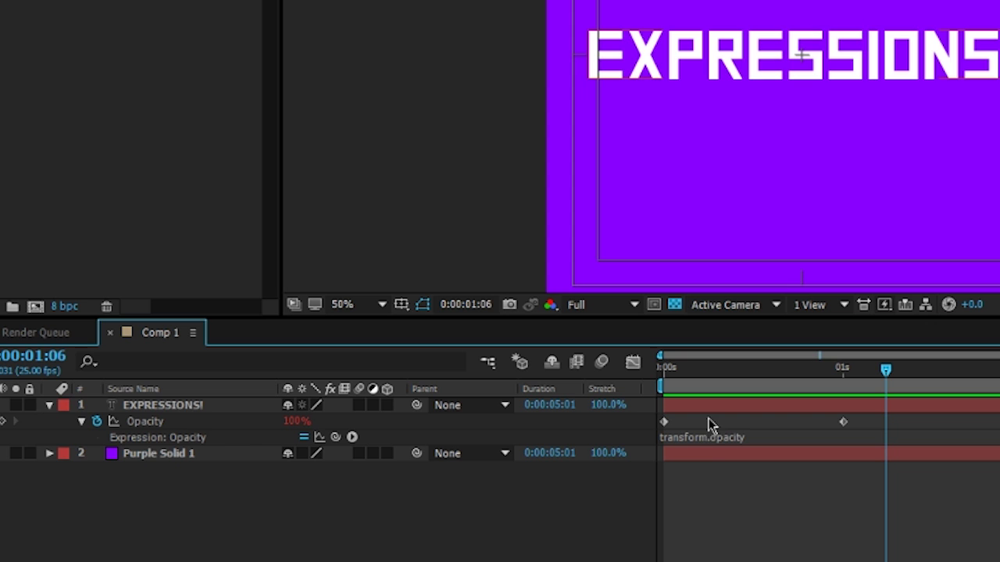
key("space")
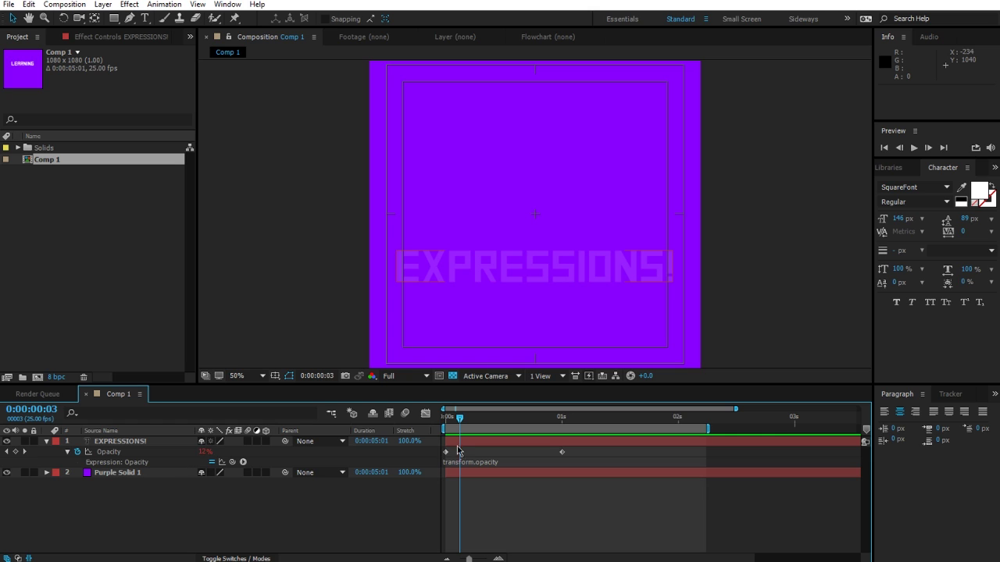
mouse_move(462, 421)
left_mouse_down()
mouse_move(431, 429)
mouse_move(471, 429)
left_mouse_up()
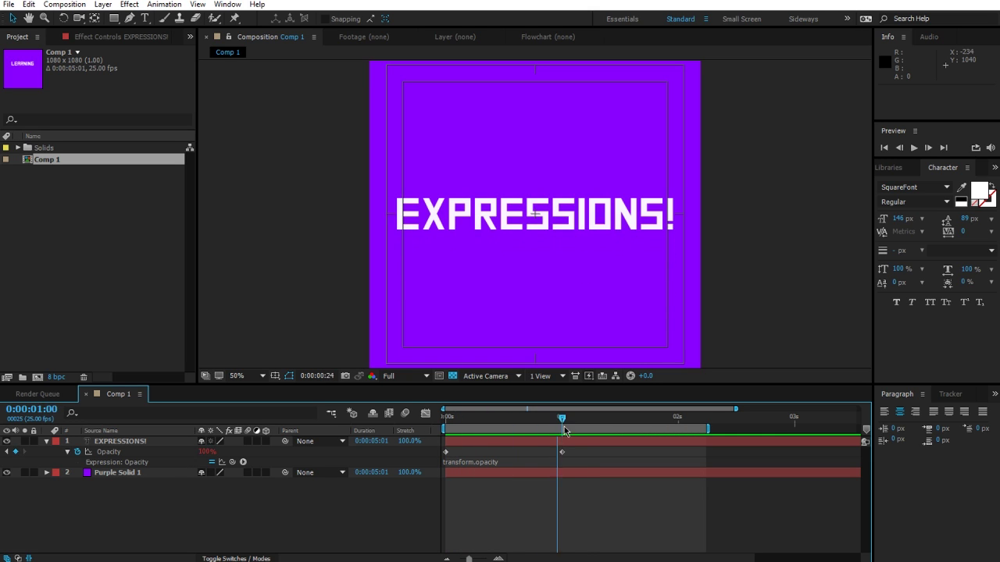
left_click_drag(564, 429, 589, 429)
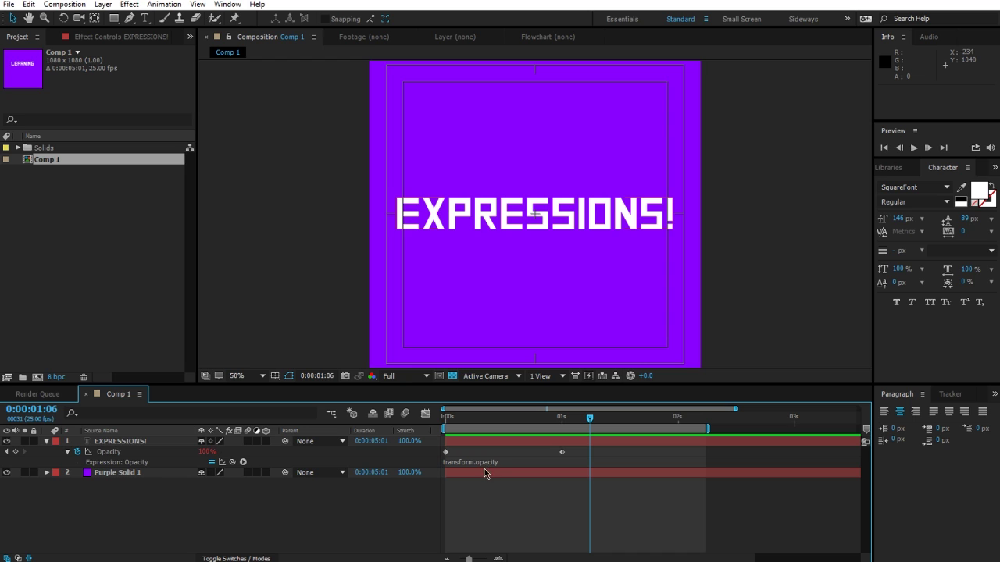
- Reselect the EXPRESSIONS! layer and re-expand its Transform properties
left_click(47, 441)
left_click(47, 442)
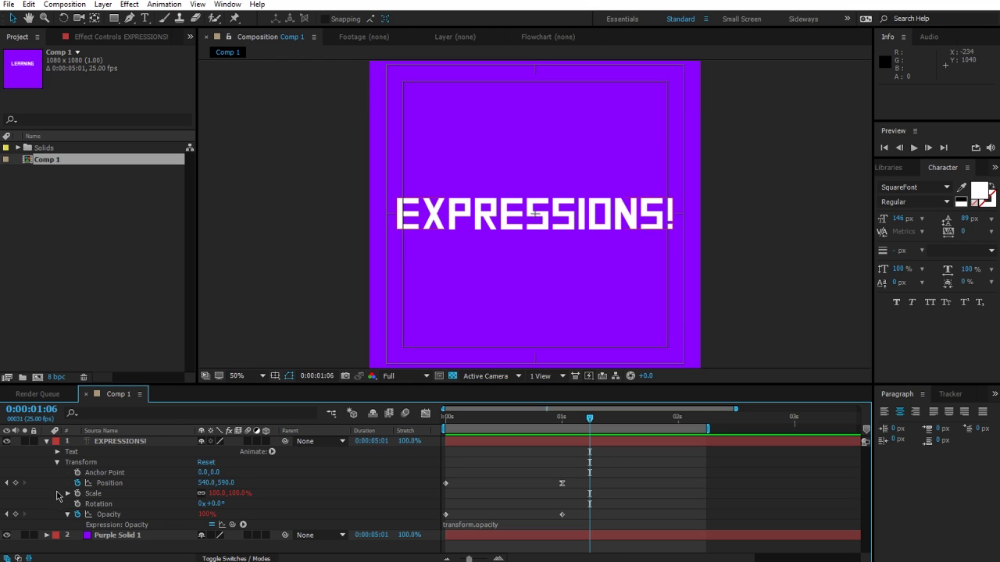
left_click(58, 464)
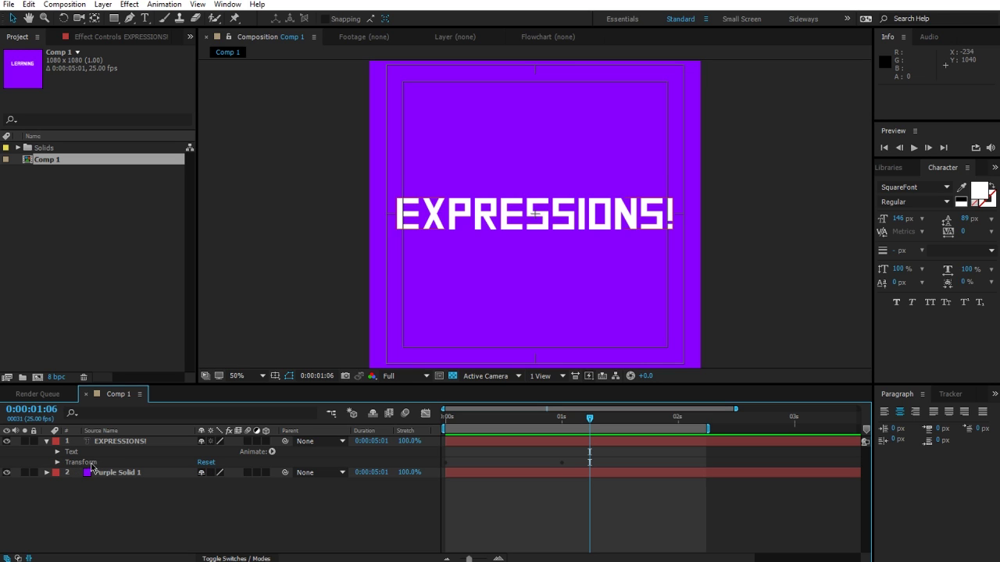
left_click(91, 463)
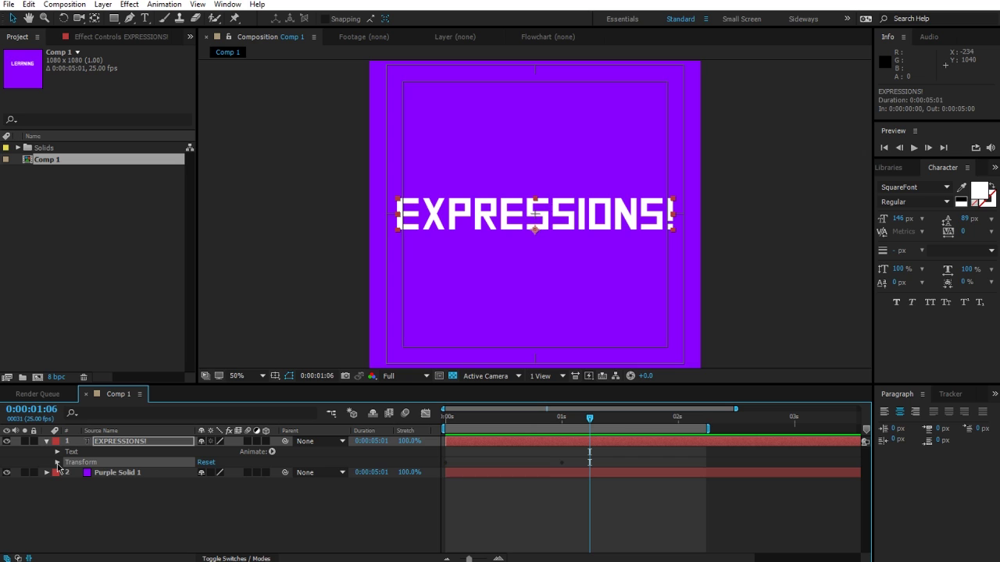
left_click(57, 463)
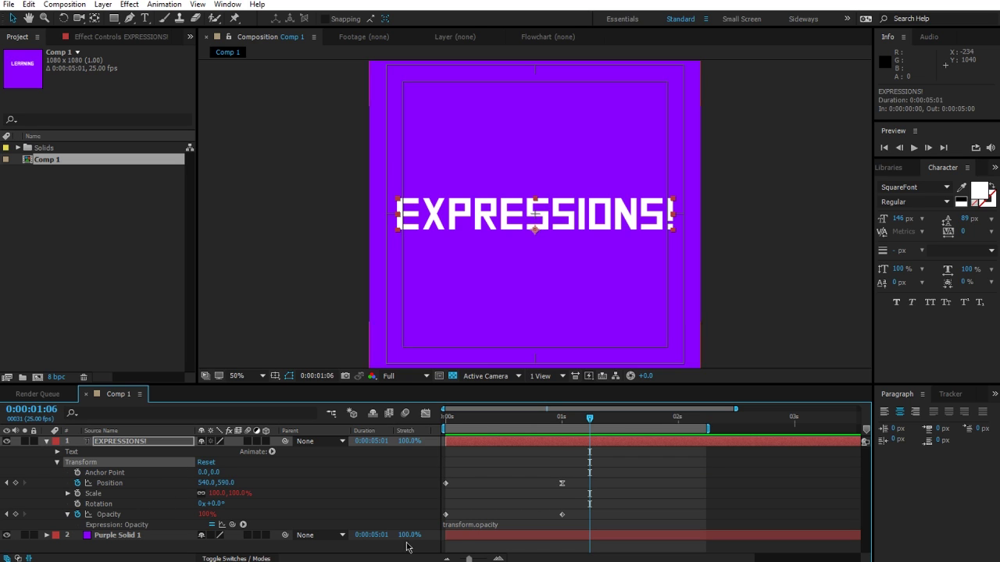
- Enter and exit the Opacity expression field, then show only the Opacity property again
left_click(479, 525)
left_click(502, 524)
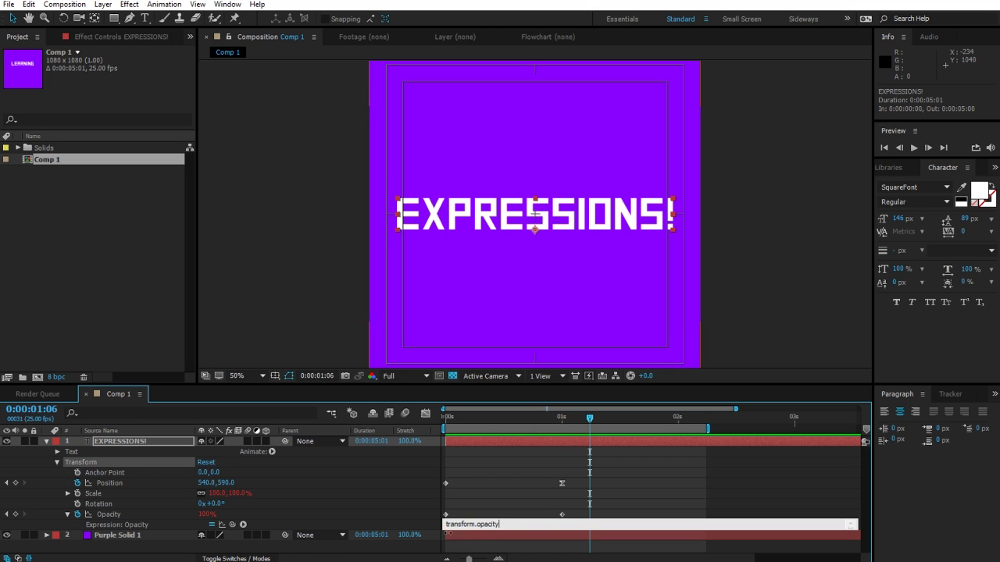
left_click(125, 514)
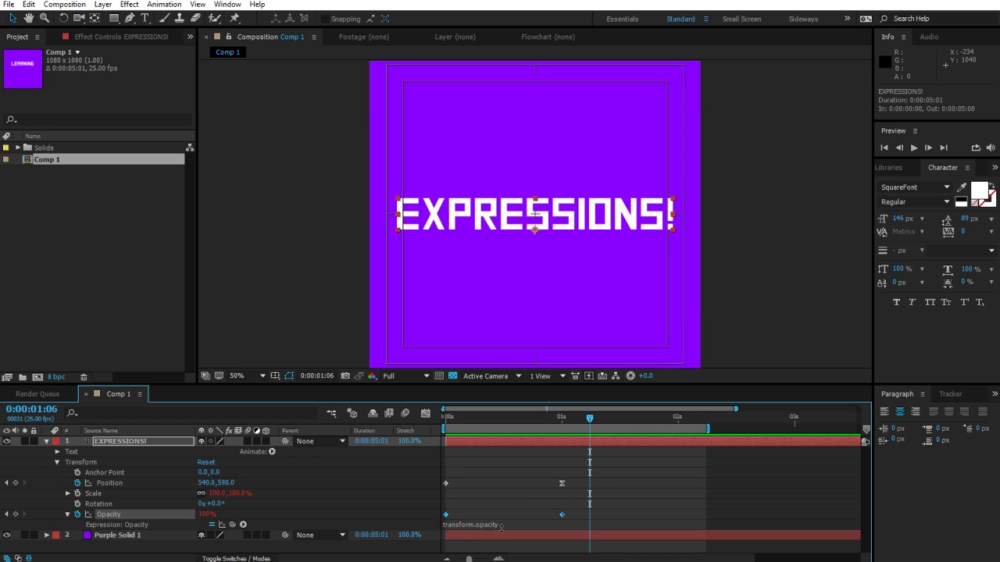
key("t")
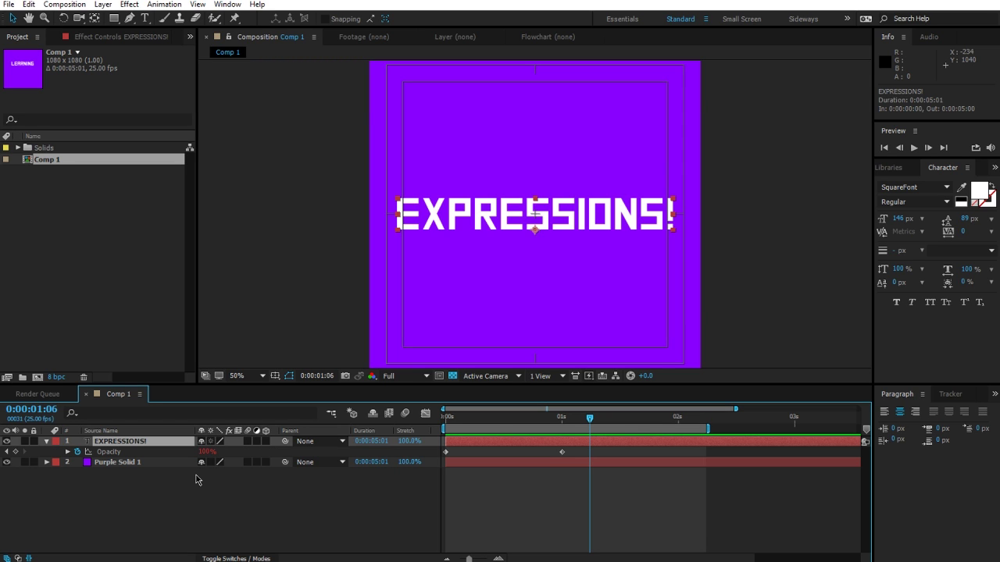
- Change the Opacity expression to 75 and scrub back to confirm the text holds at 75%
left_click(67, 452)
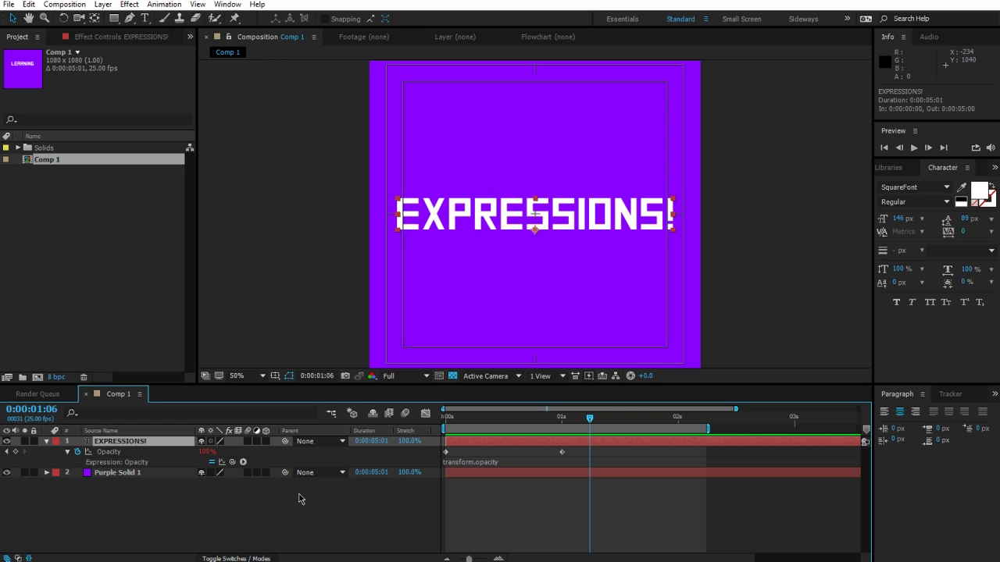
left_click(477, 462)
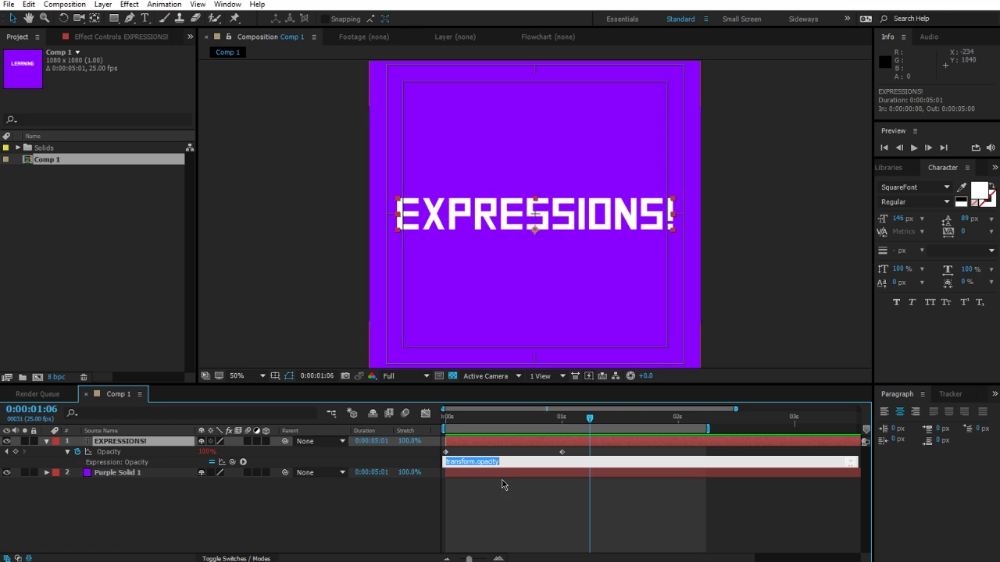
type("75")
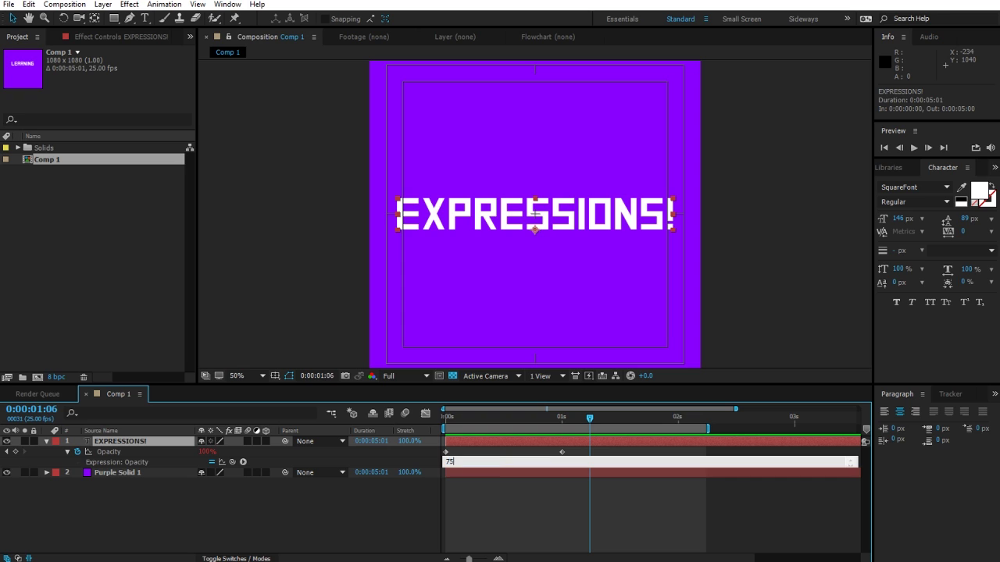
left_click(452, 502)
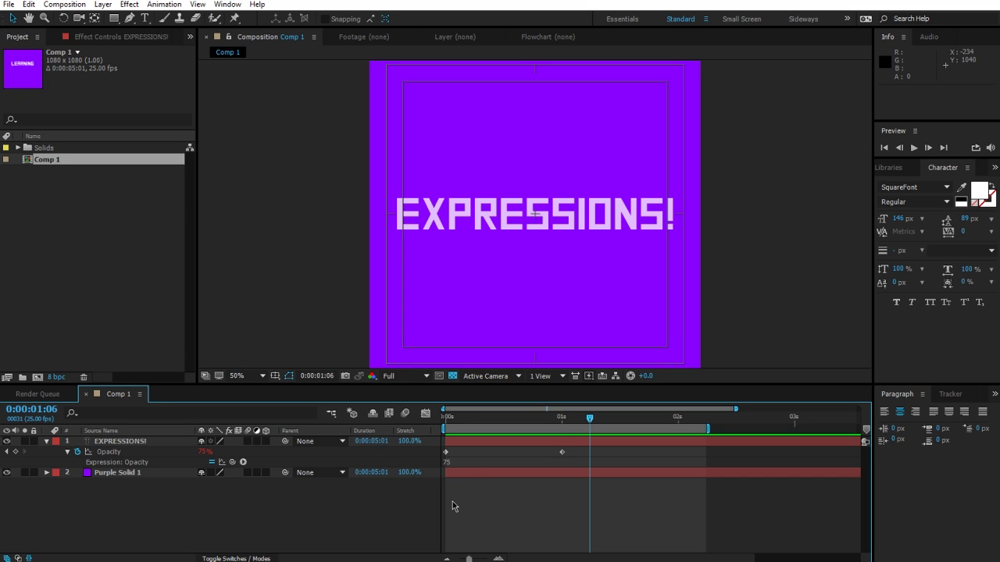
left_click_drag(558, 417, 538, 408)
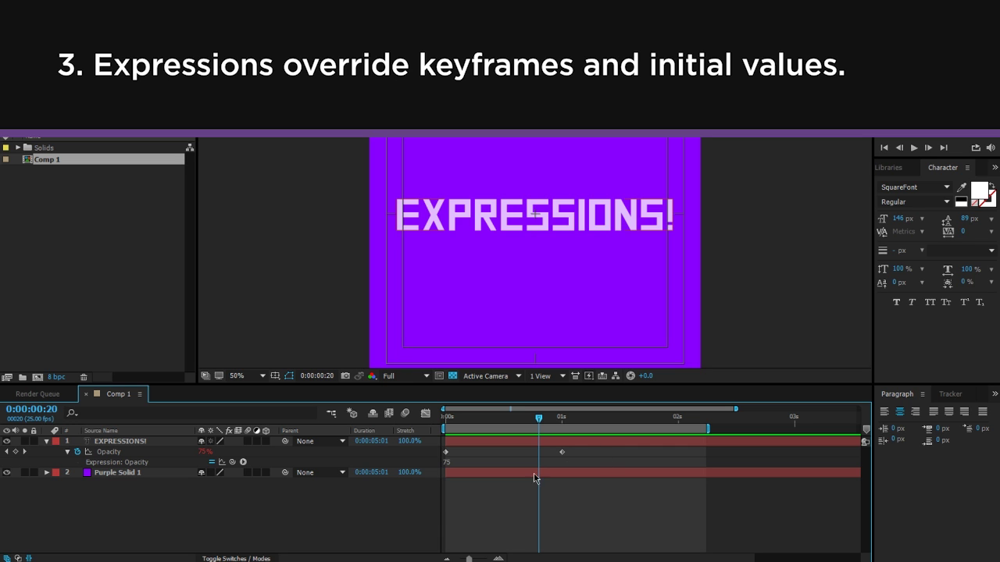
left_click(204, 453)
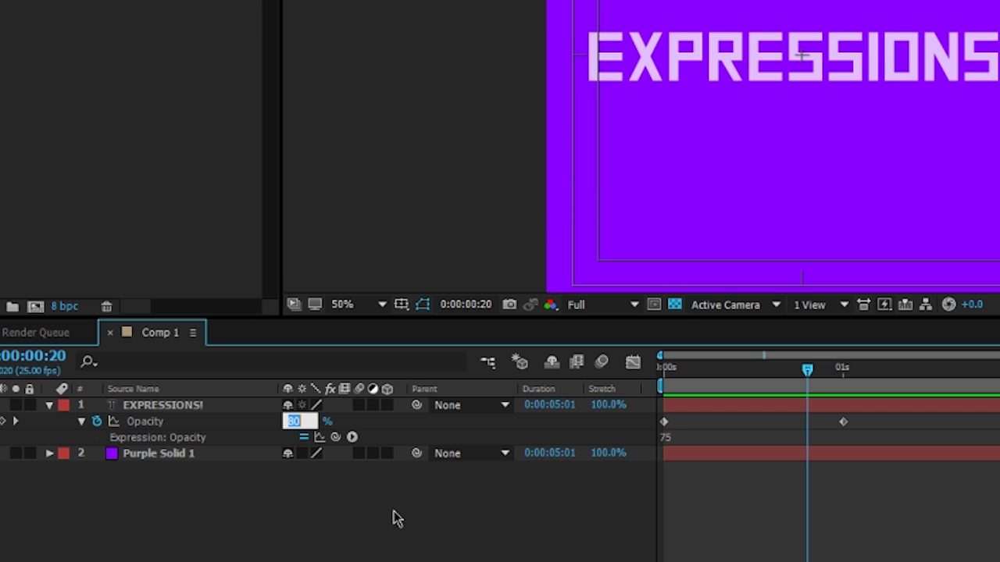
key("Return")
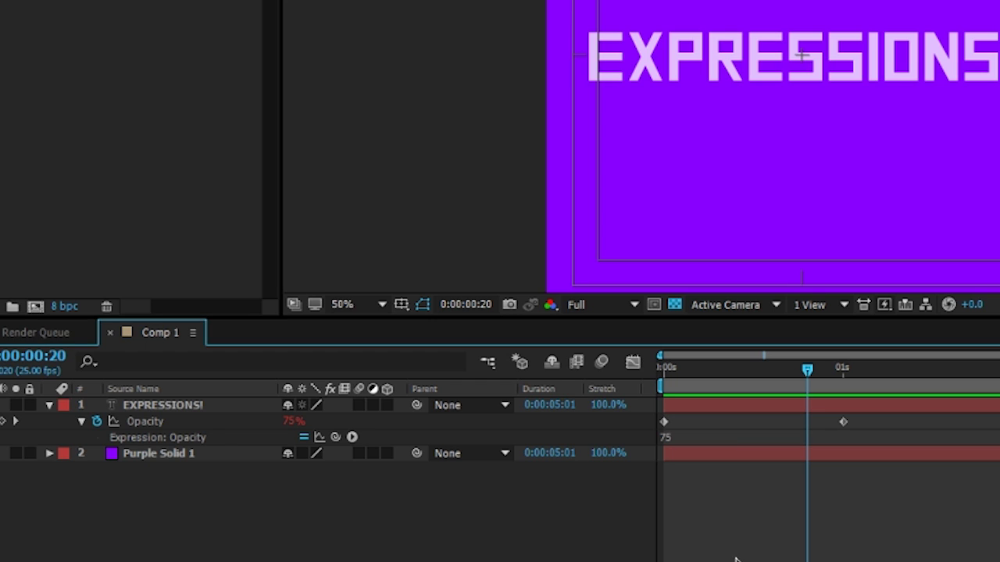
- Replace the Opacity expression with transform.opacity-20 and scrub near the start to check it
left_click(677, 436)
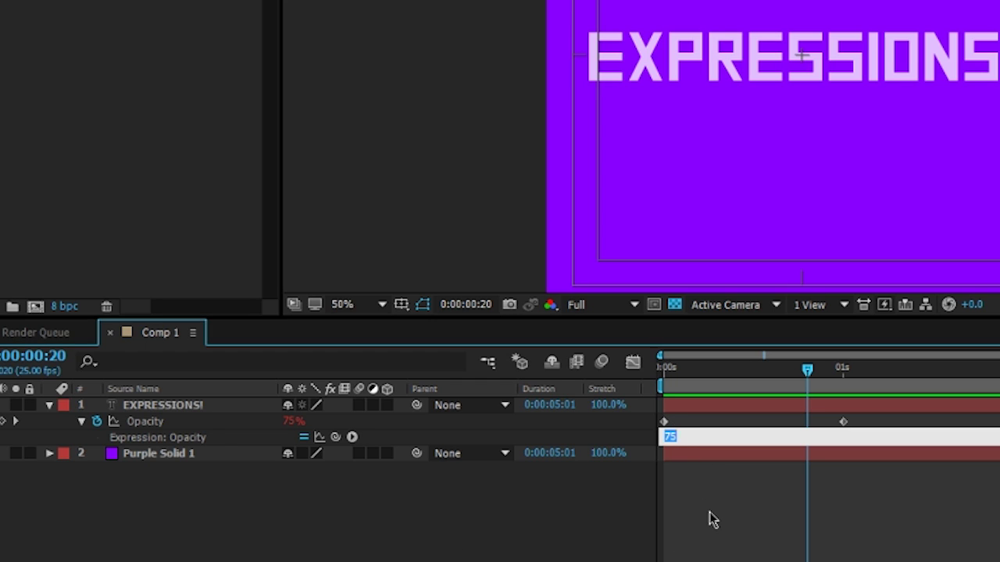
type("transform.opacity")
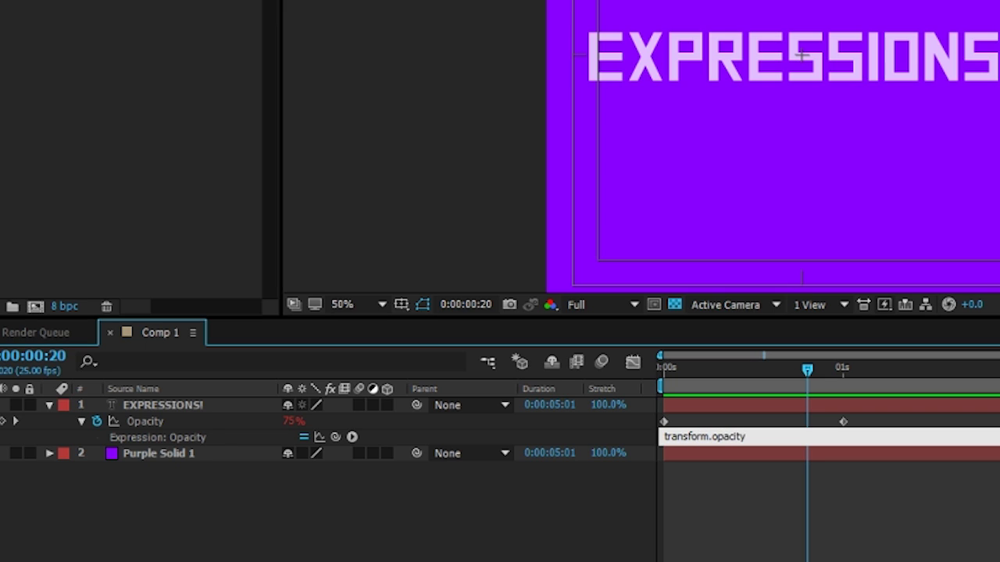
type("-20")
left_click(468, 507)
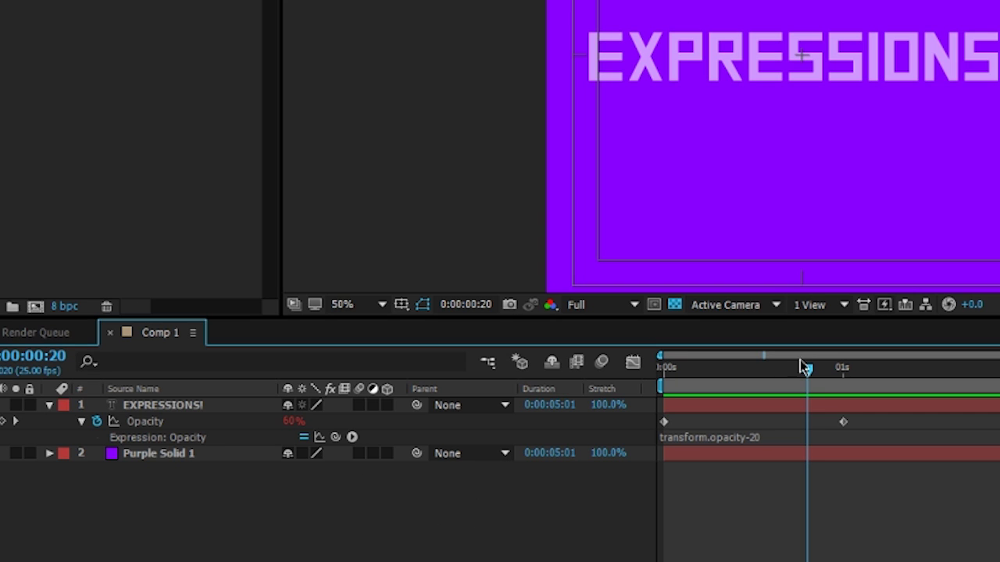
left_click_drag(806, 369, 914, 396)
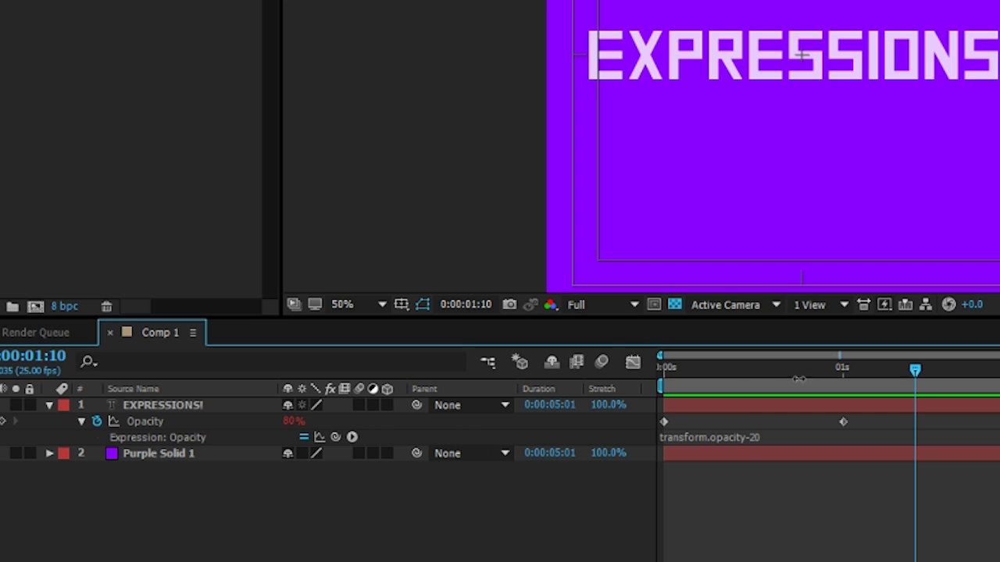
key("Home")
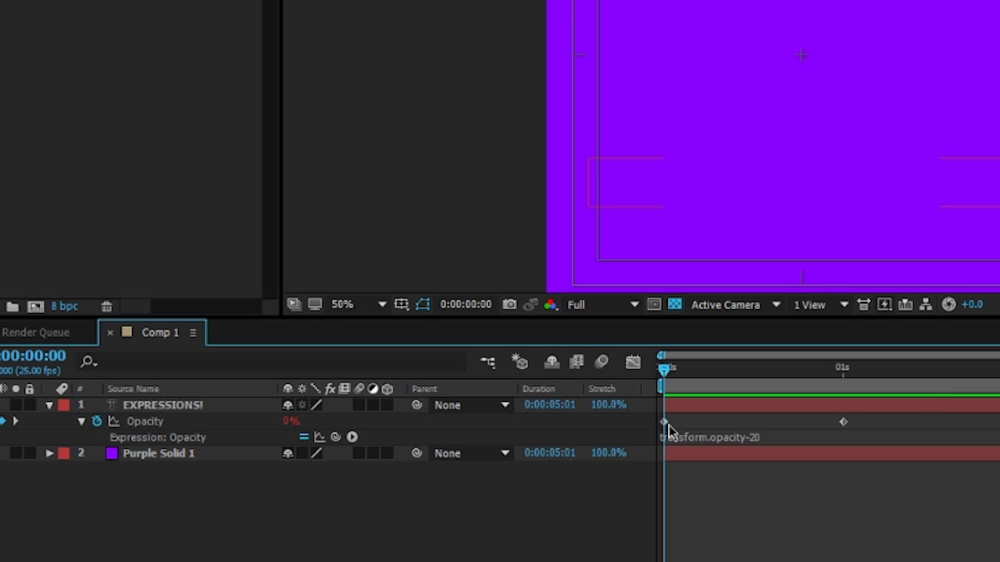
left_click(842, 369)
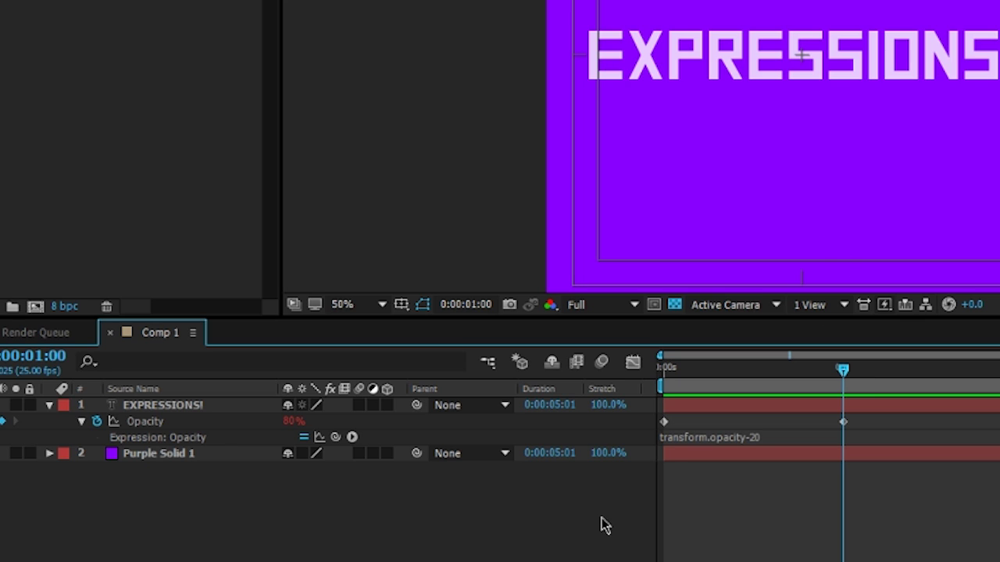
- Swap transform.opacity for value to make the expression value-20, then check it at 0:00:01:06
left_click(738, 430)
left_click(746, 436)
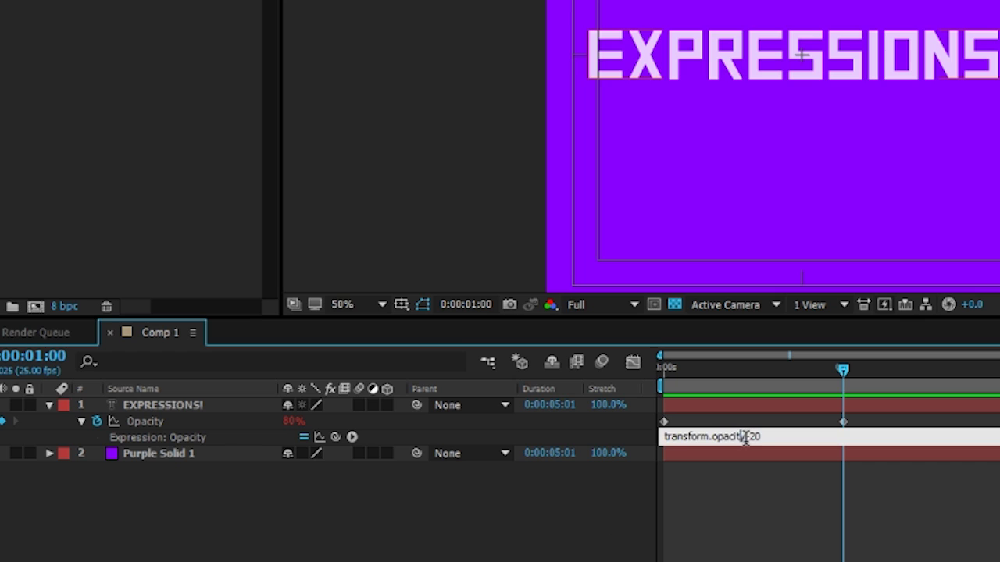
left_click_drag(748, 436, 594, 456)
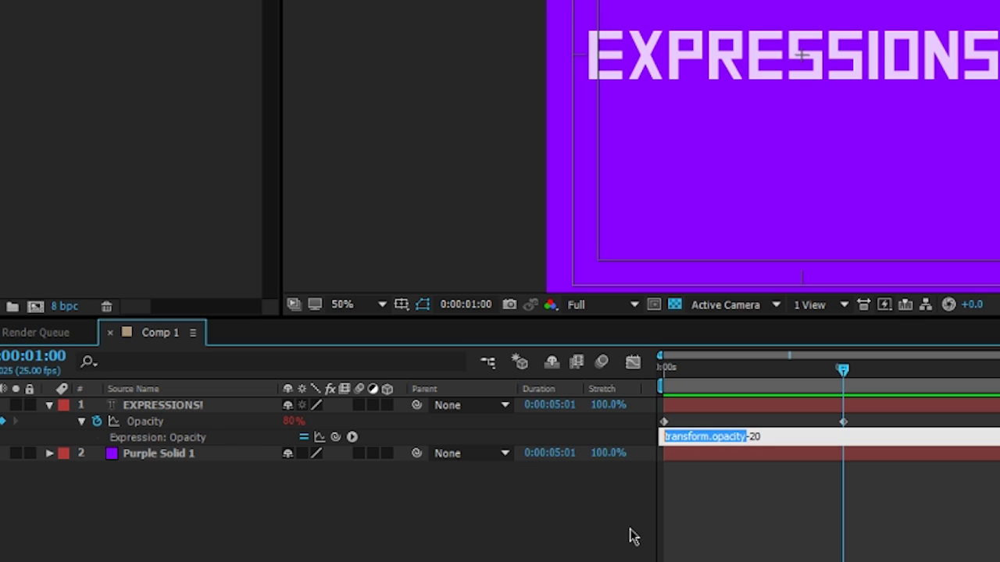
type("value")
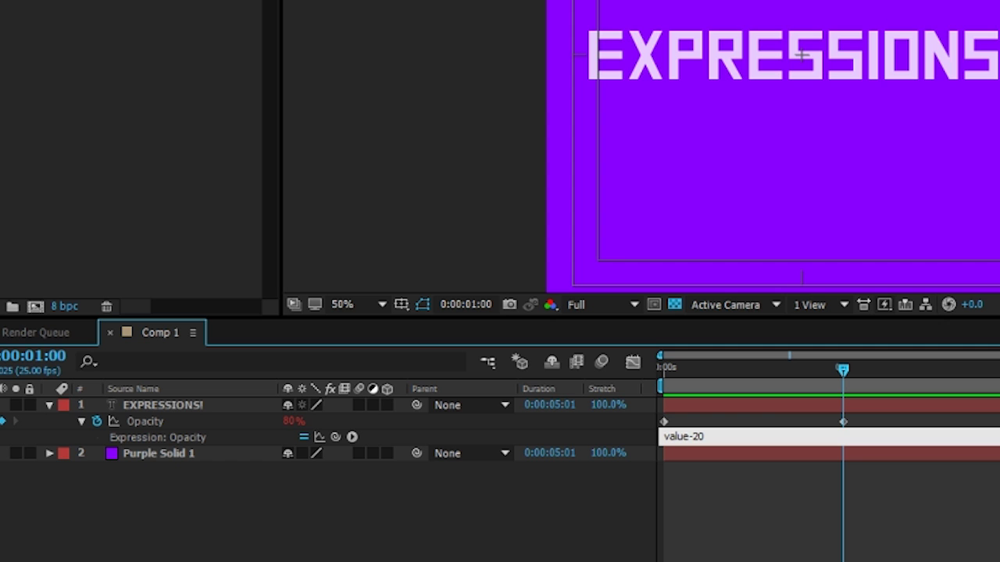
left_click(587, 561)
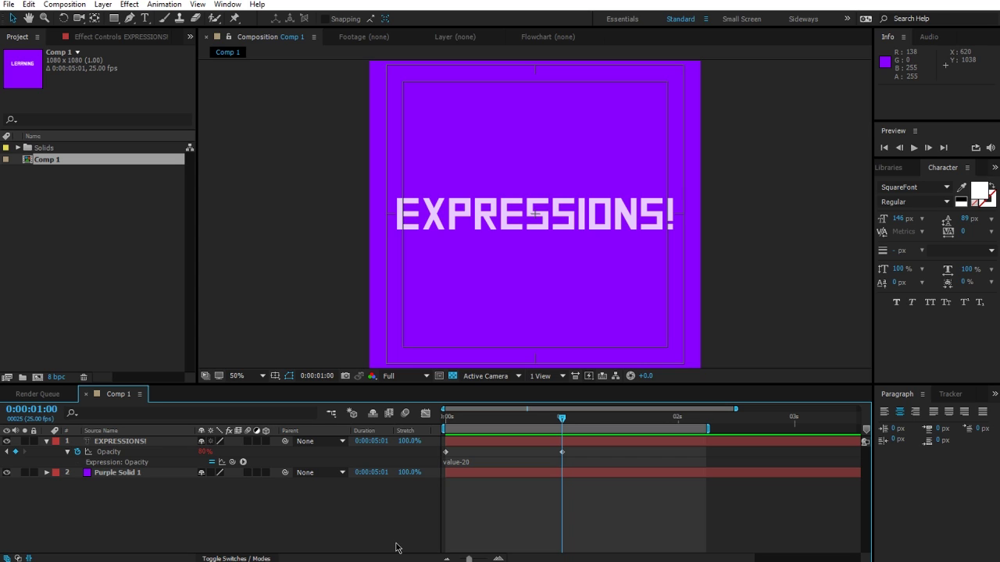
left_click(590, 419)
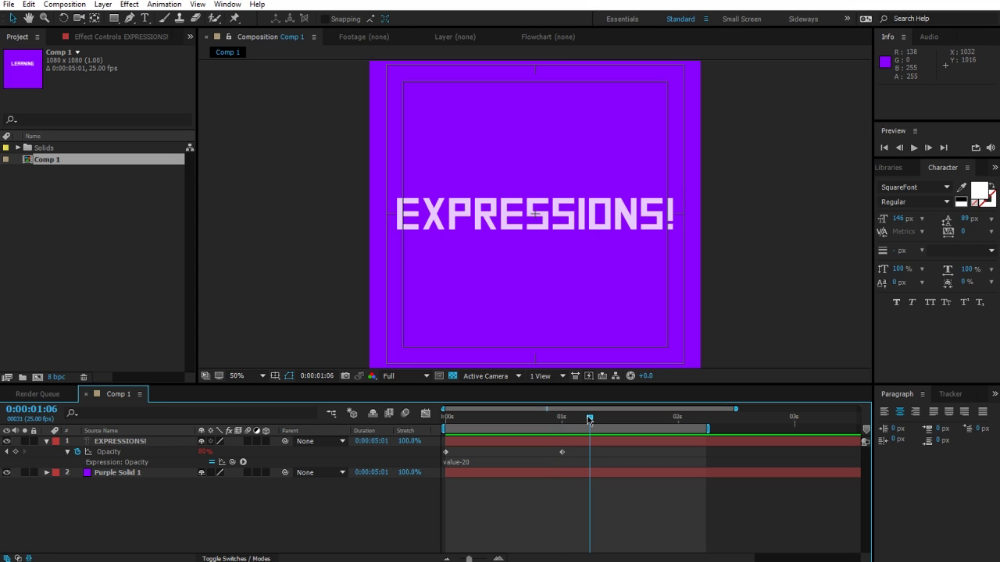